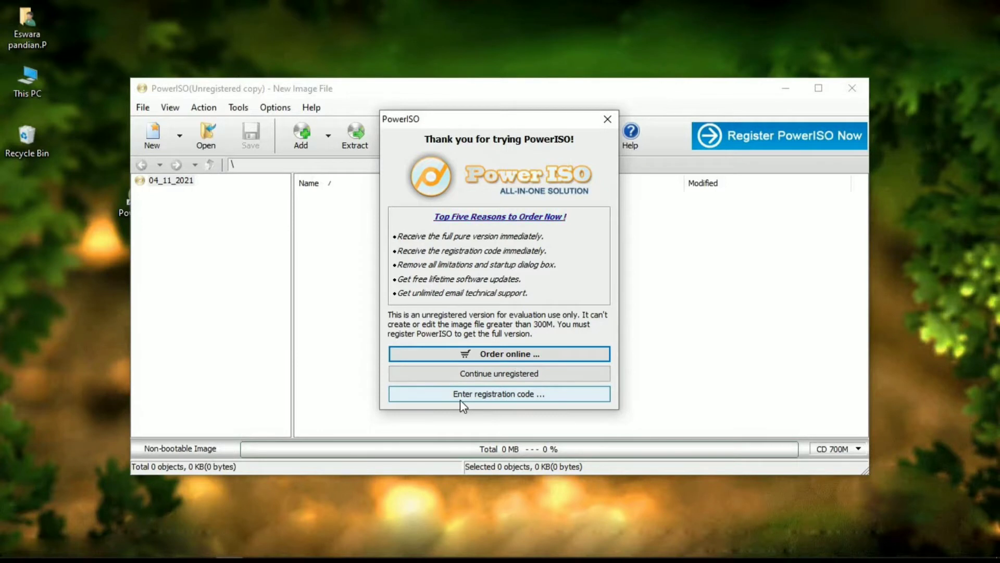
Continue with the unregistered copy and open the Create bootable USB drive tool with administrator rights.
{"action": "left_click", "coordinate": [500, 373]}
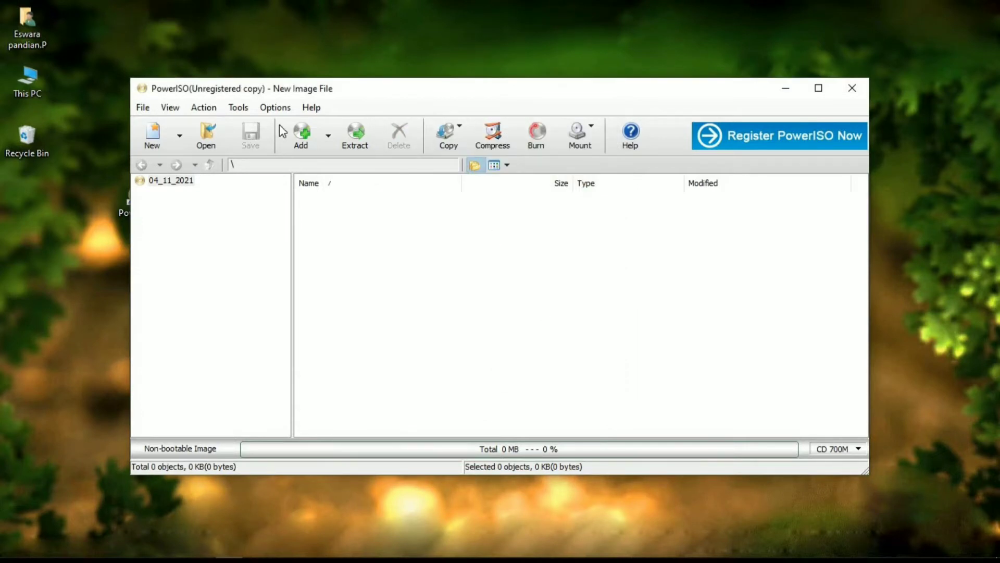
{"action": "left_click", "coordinate": [237, 110]}
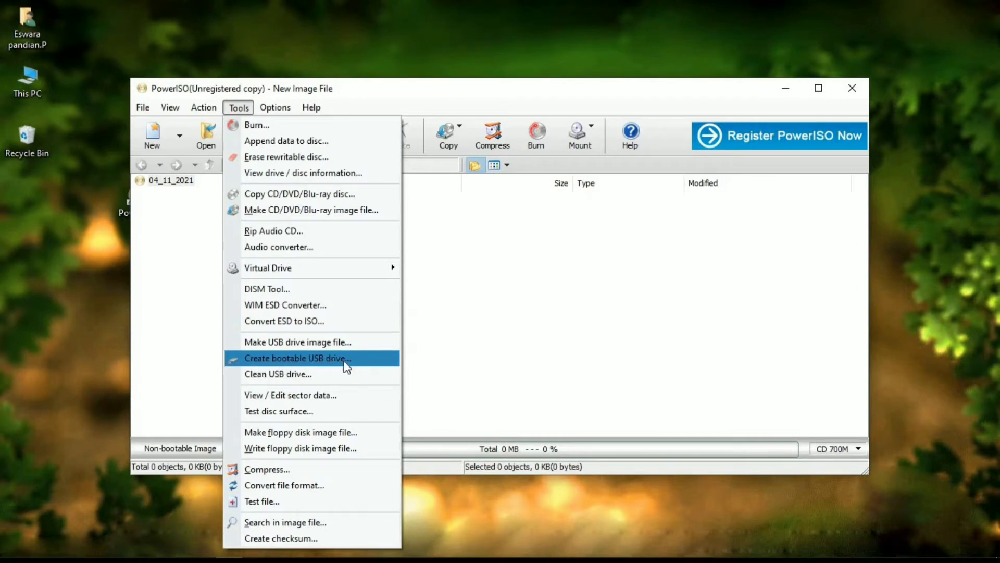
{"action": "left_click", "coordinate": [315, 358]}
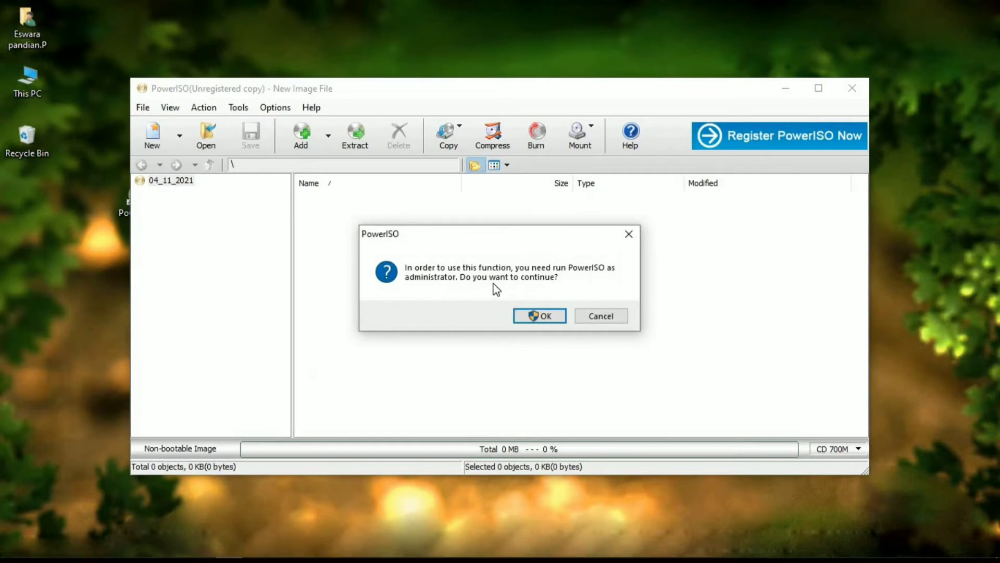
{"action": "left_click", "coordinate": [552, 317]}
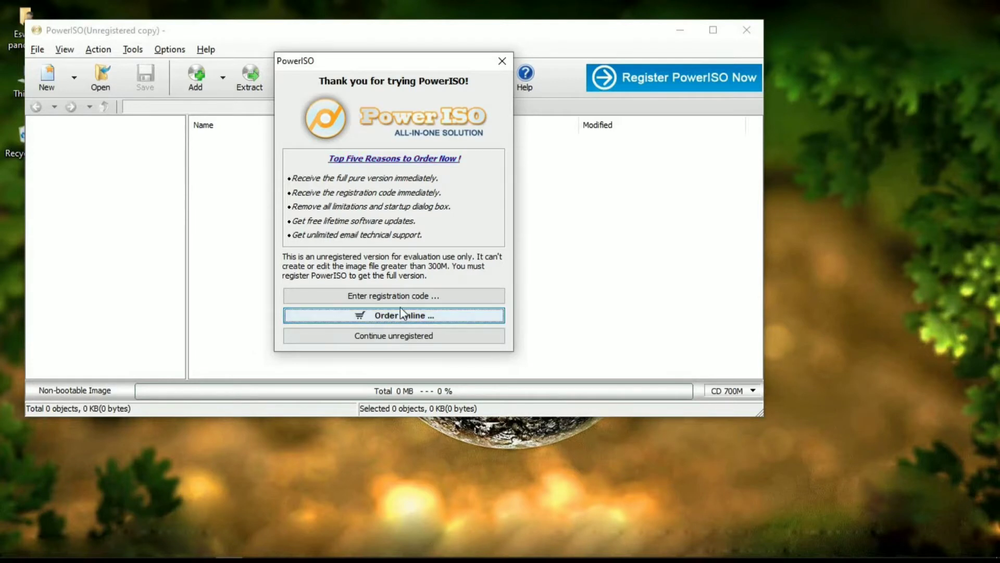
{"action": "left_click", "coordinate": [414, 337]}
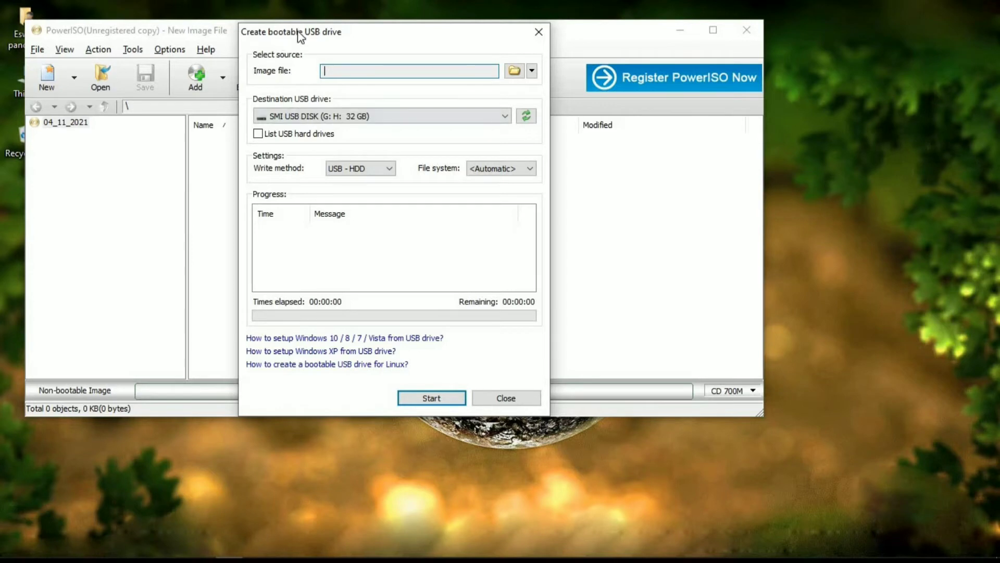
{"action": "left_click_drag", "start_coordinate": [357, 32], "coordinate": [386, 34]}
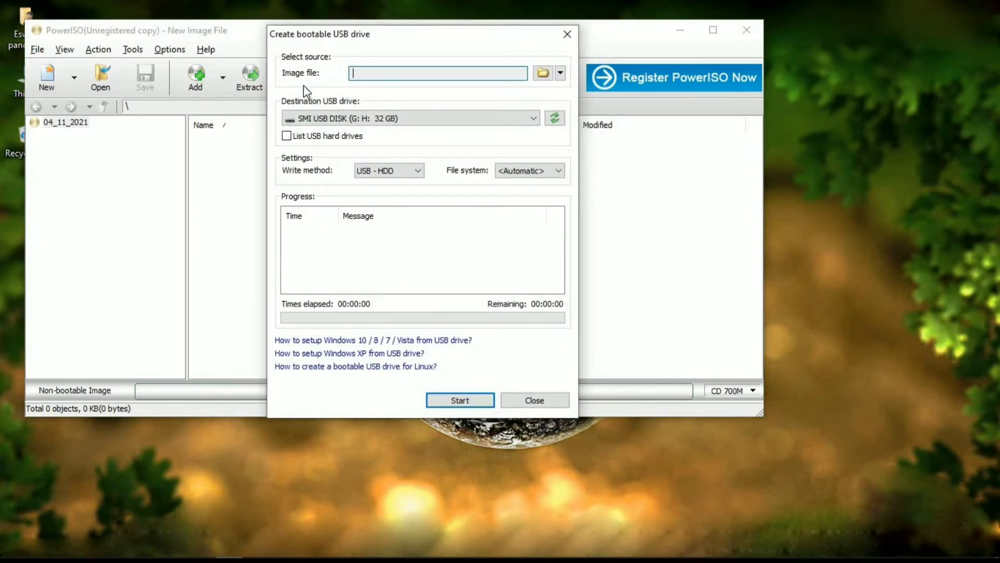
Load the Win10_20H2_English_x64 image from the Downloads folder as the source image file.
{"action": "left_click", "coordinate": [543, 74]}
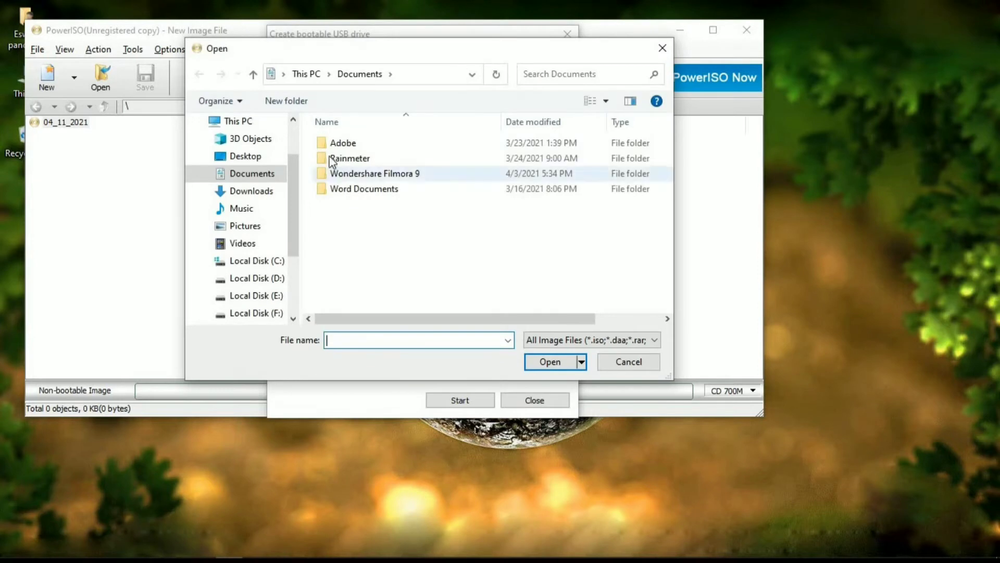
{"action": "left_click", "coordinate": [266, 200]}
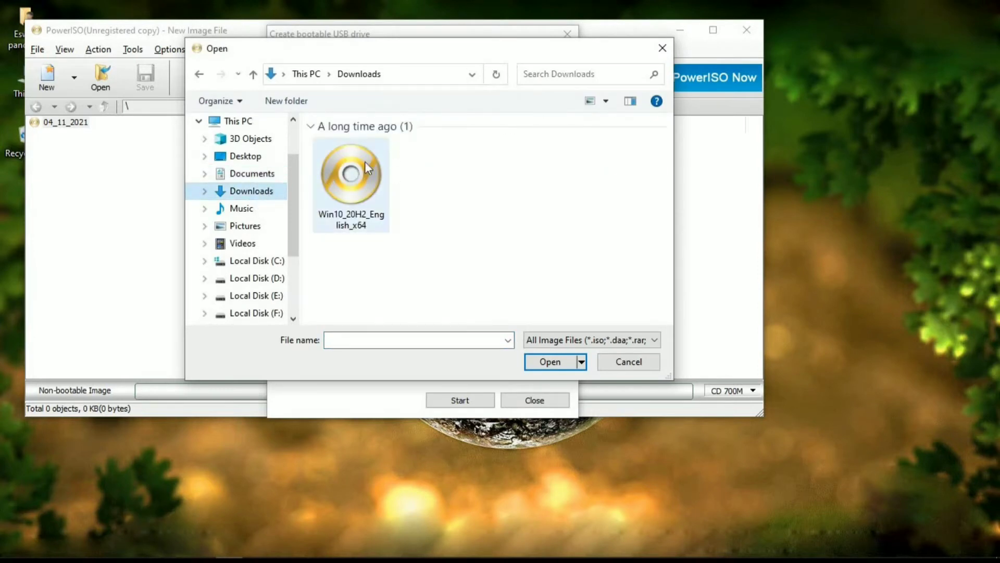
{"action": "left_click", "coordinate": [354, 201]}
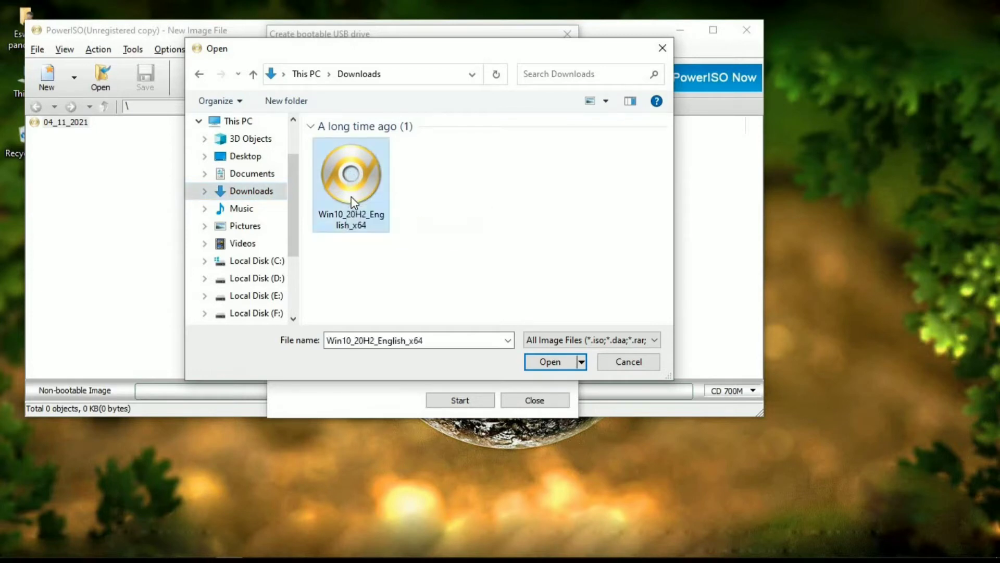
{"action": "left_click", "coordinate": [551, 362]}
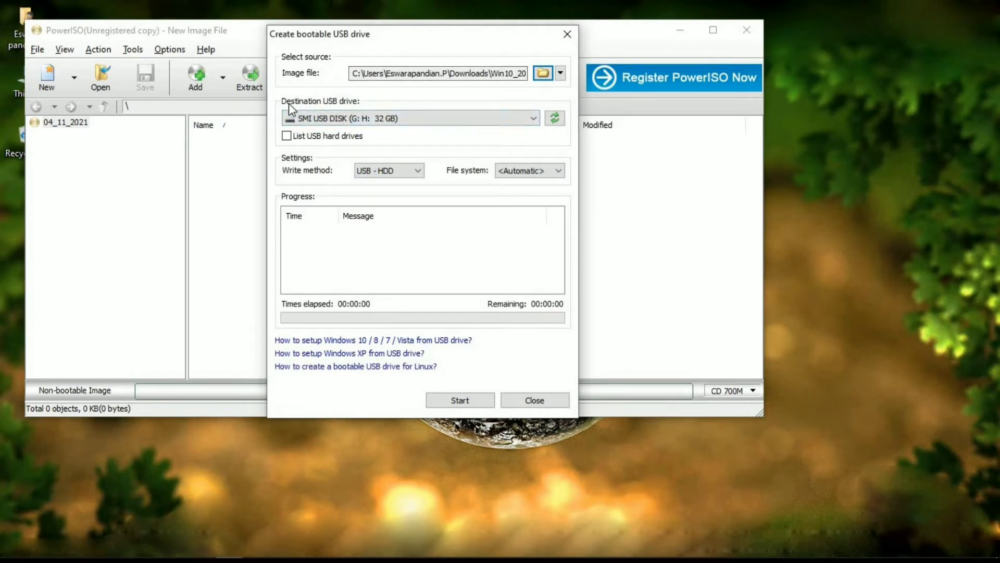
Choose SMI USB DISK (G: H: 32 GB) as the destination and write the image to it, accepting the overwriting of its data.
{"action": "left_click", "coordinate": [404, 121]}
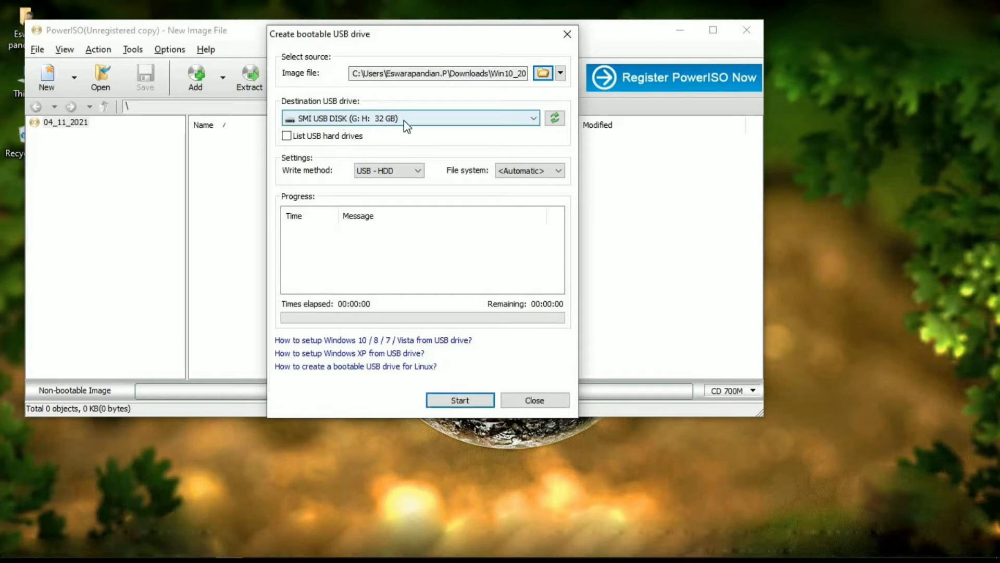
{"action": "left_click", "coordinate": [380, 132]}
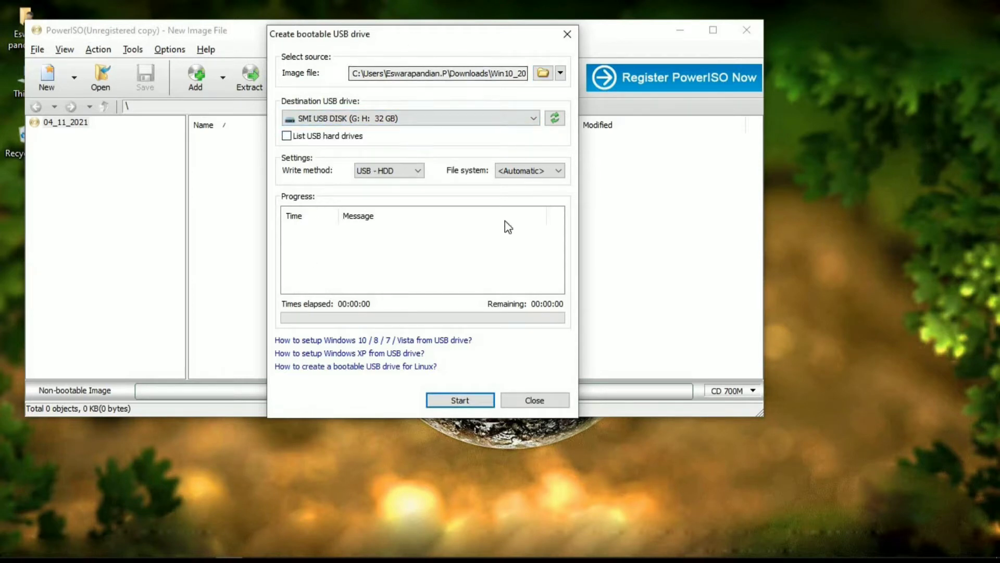
{"action": "left_click", "coordinate": [461, 400]}
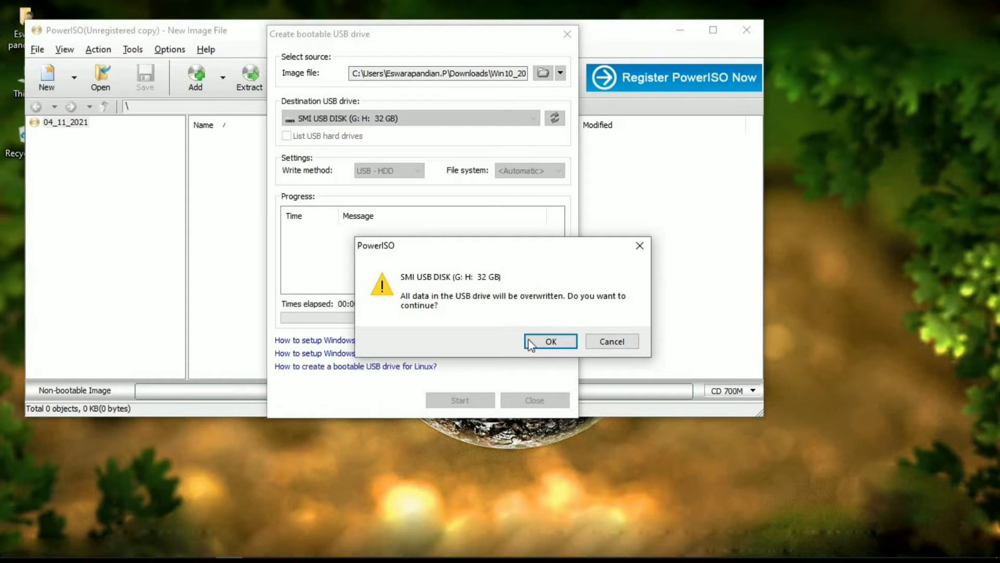
{"action": "left_click", "coordinate": [546, 341]}
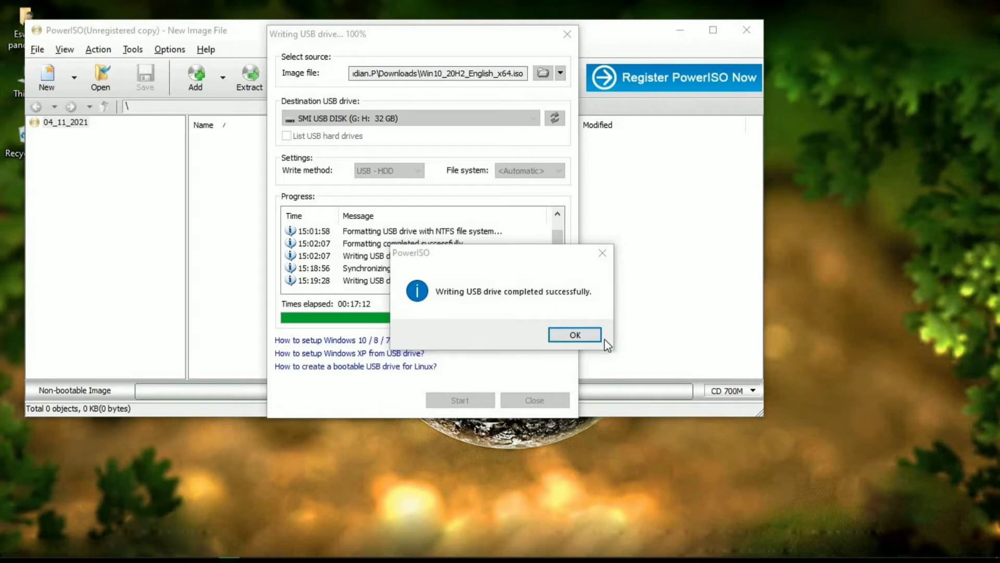
Dismiss the completion message and close both the bootable USB tool and the PowerISO window.
{"action": "left_click", "coordinate": [576, 336]}
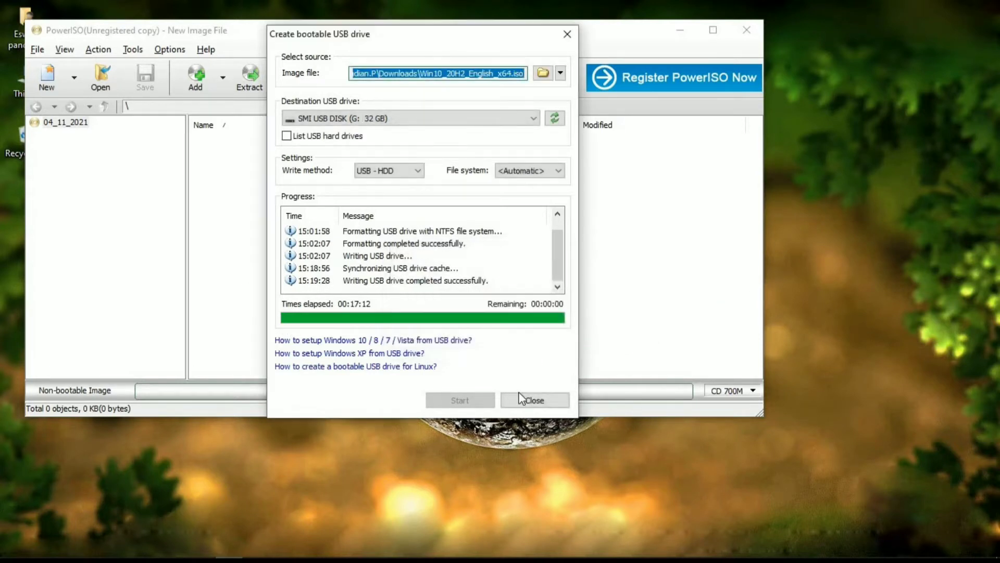
{"action": "left_click", "coordinate": [524, 403]}
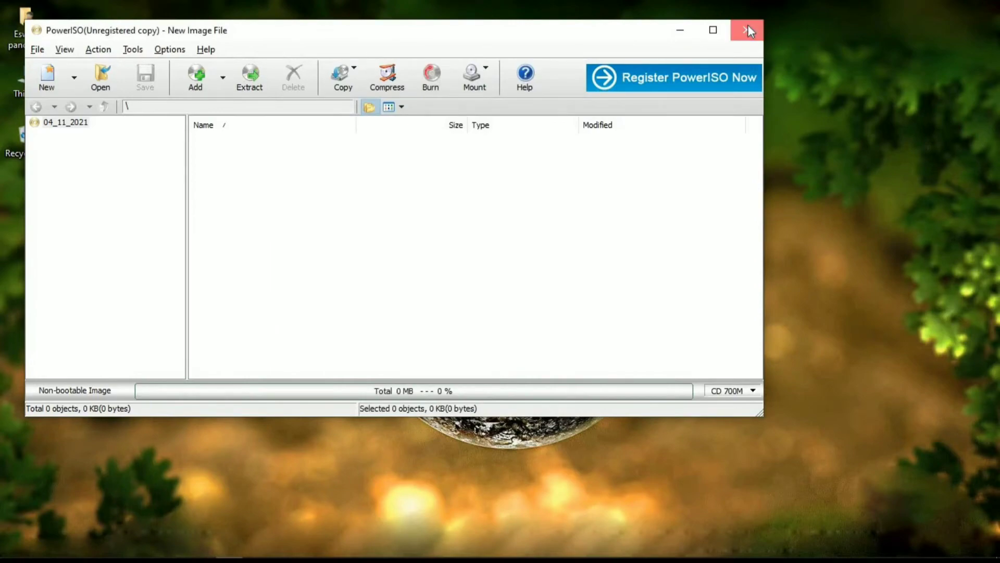
{"action": "left_click", "coordinate": [748, 25]}
Open This PC from the desktop, check the files written to USB Drive (G:), and return to the drive overview.
{"action": "double_click", "coordinate": [25, 84]}
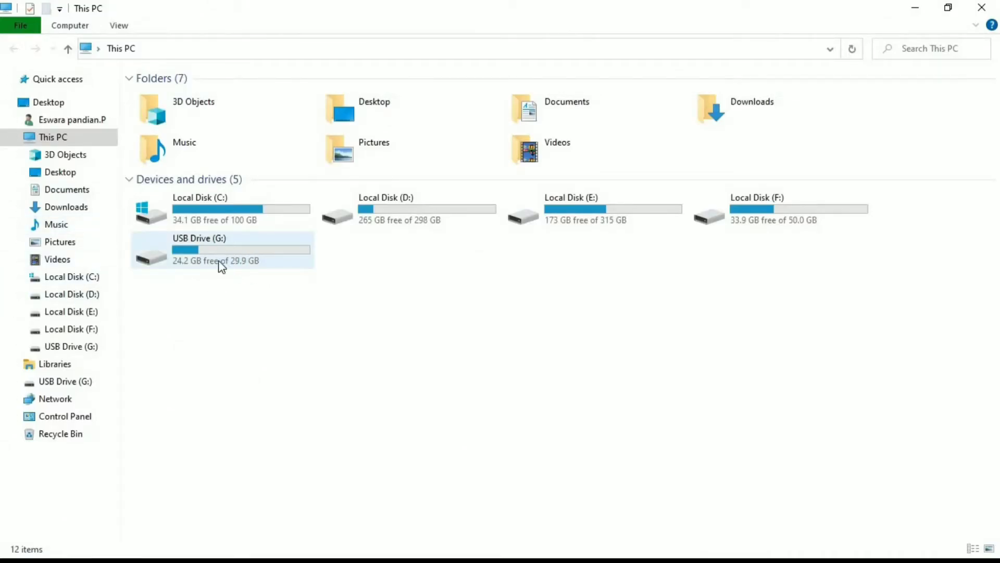
{"action": "right_click", "coordinate": [274, 280]}
{"action": "left_click", "coordinate": [313, 339]}
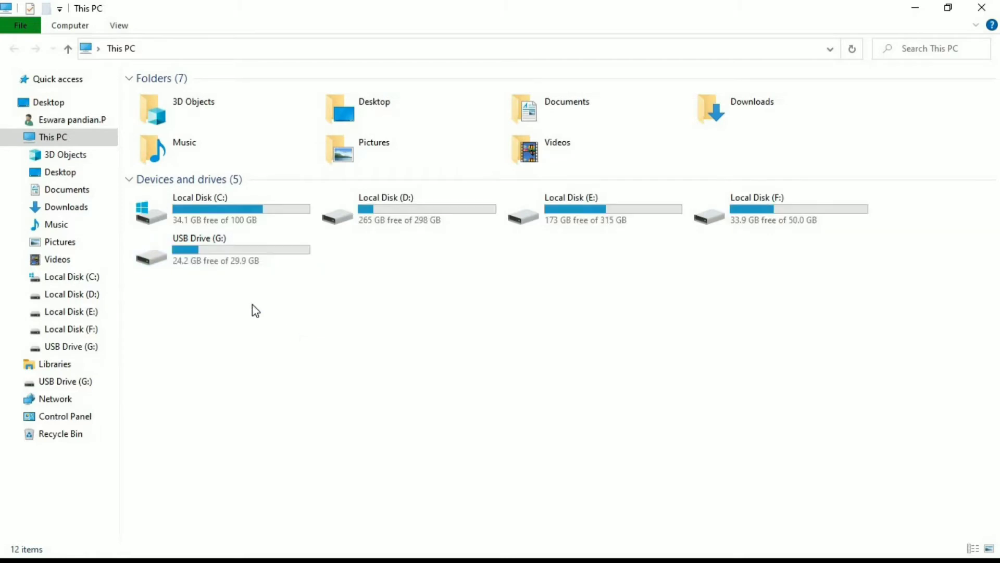
{"action": "double_click", "coordinate": [219, 261]}
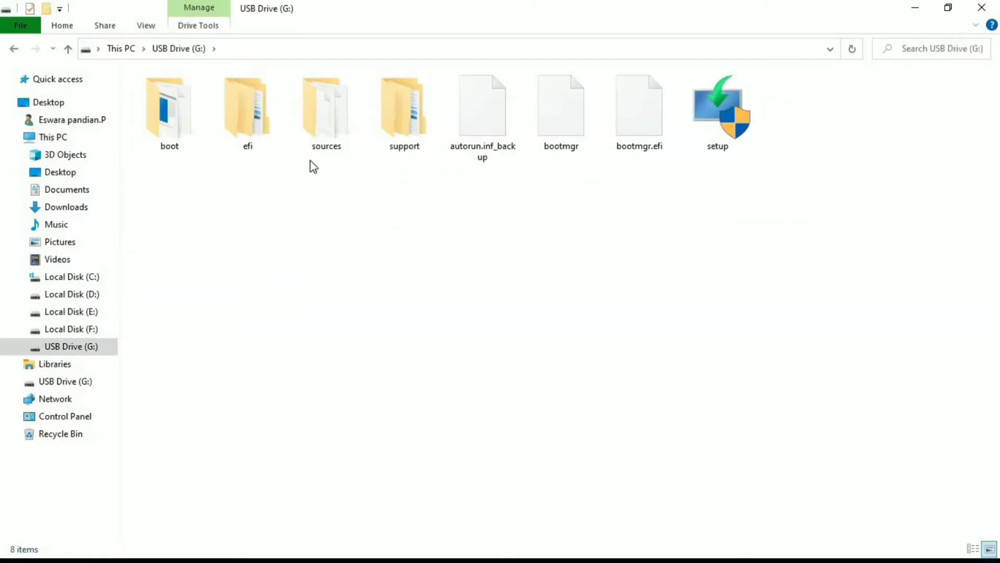
{"action": "left_click", "coordinate": [15, 48]}
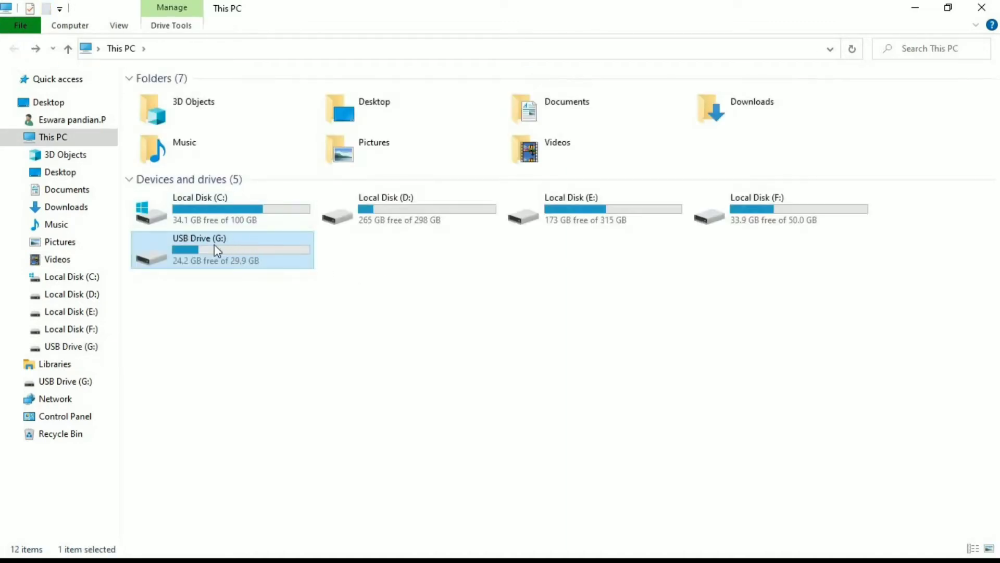
{"action": "left_click_drag", "start_coordinate": [366, 342], "coordinate": [865, 305]}
{"action": "right_click", "coordinate": [456, 347]}
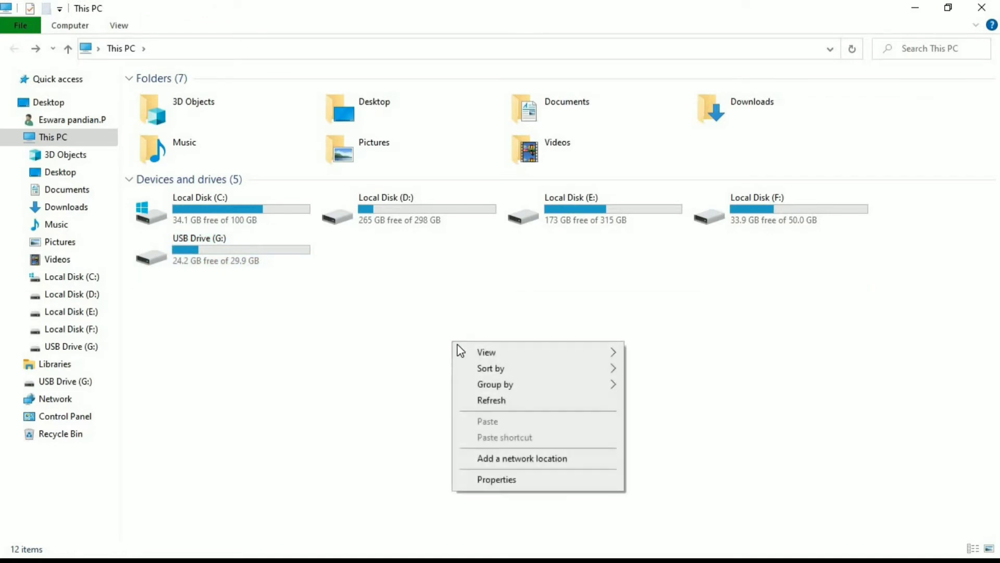
{"action": "left_click", "coordinate": [485, 400]}
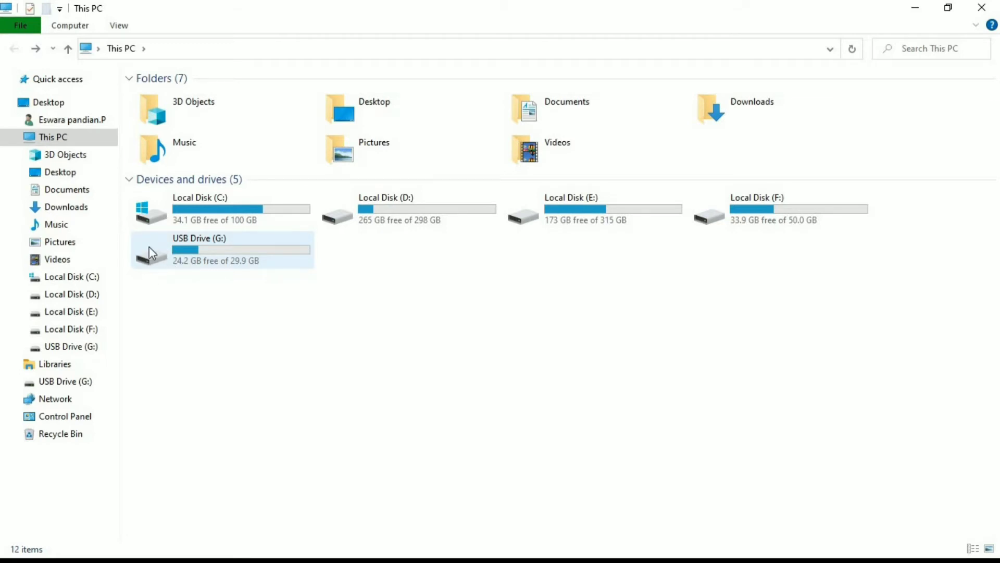
{"action": "left_click_drag", "start_coordinate": [220, 257], "coordinate": [67, 167]}
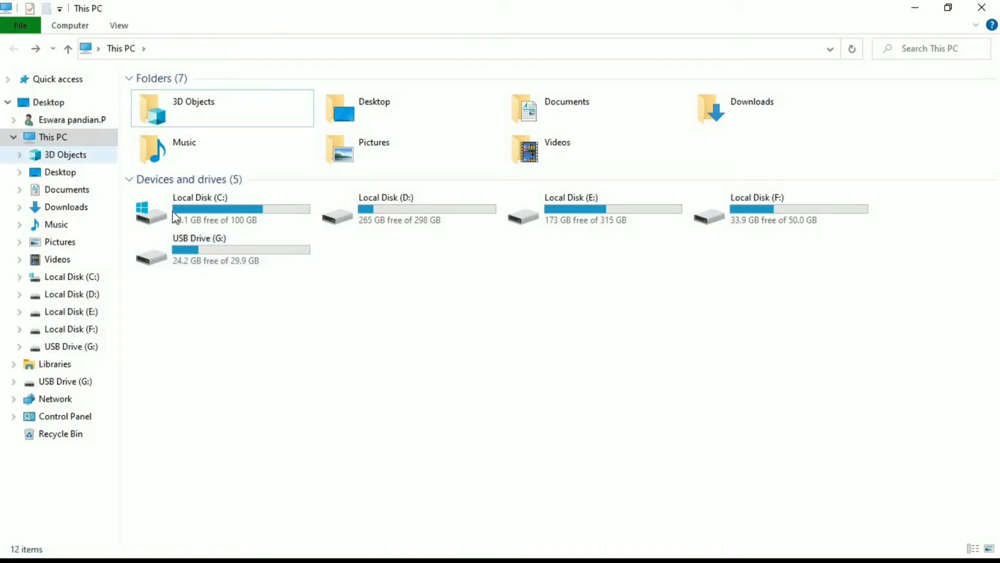
Quick format USB Drive (G:) with the NTFS file system and 4096-byte allocation units, accepting the erasure of its data.
{"action": "double_click", "coordinate": [247, 256]}
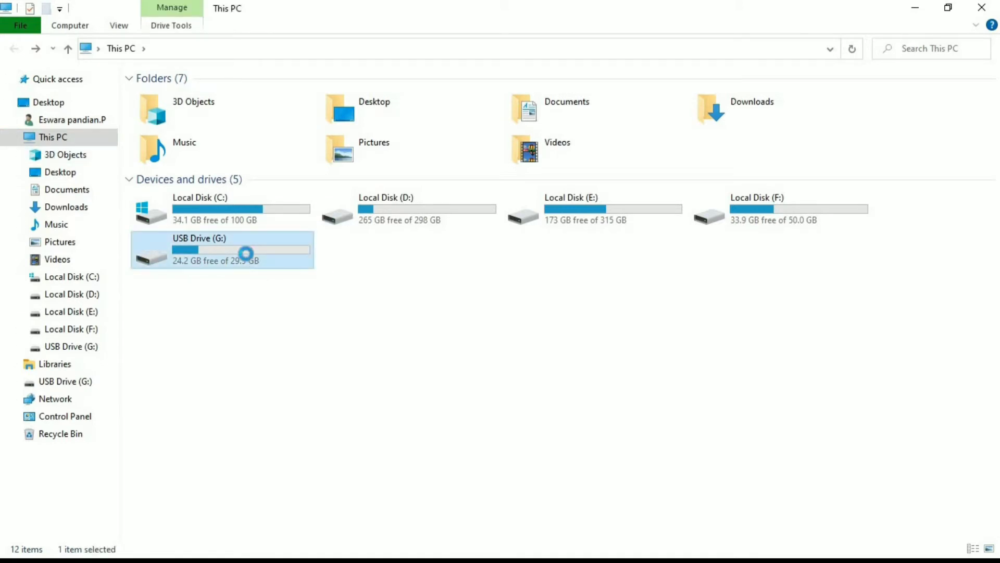
{"action": "right_click", "coordinate": [246, 254]}
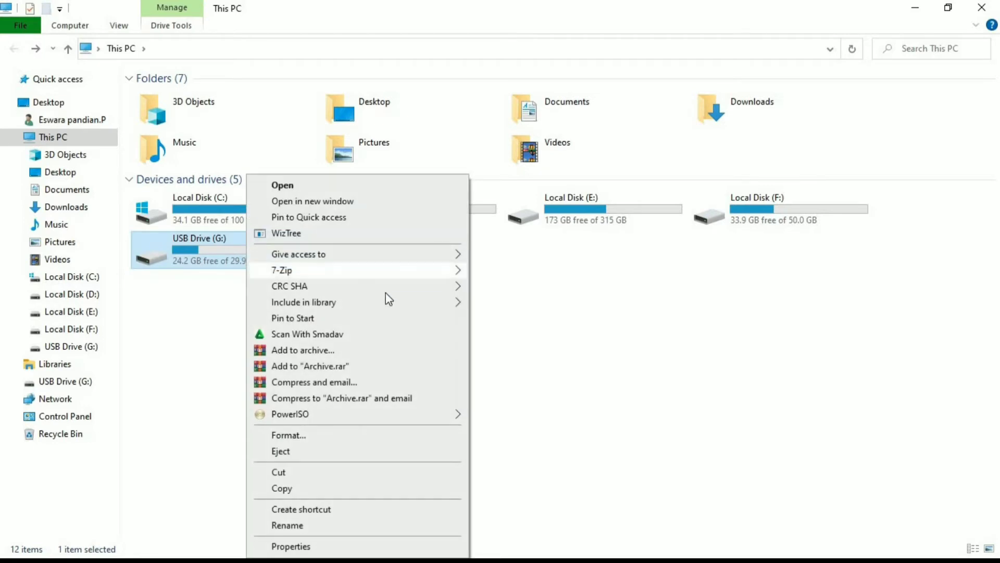
{"action": "left_click", "coordinate": [320, 436]}
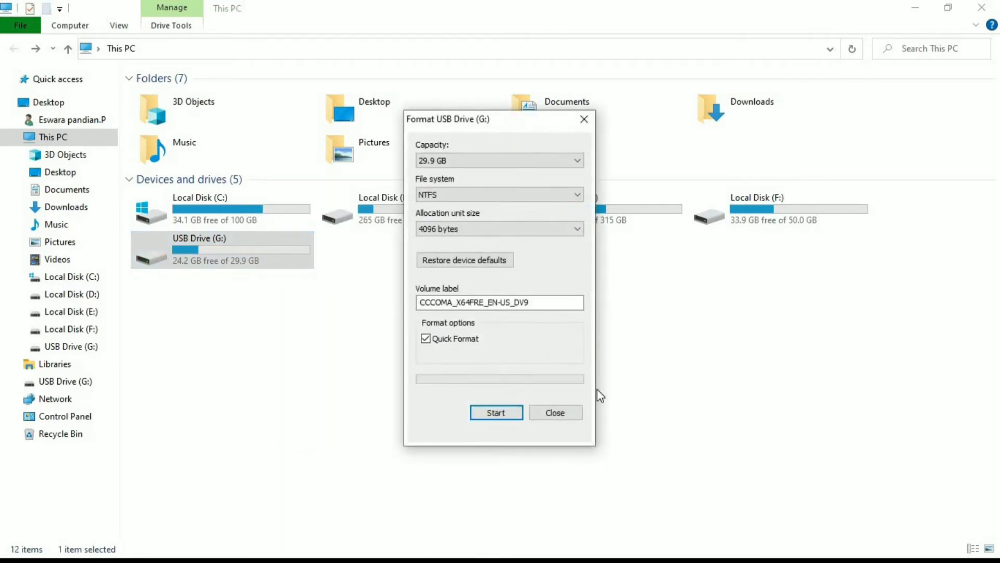
{"action": "left_click", "coordinate": [496, 413]}
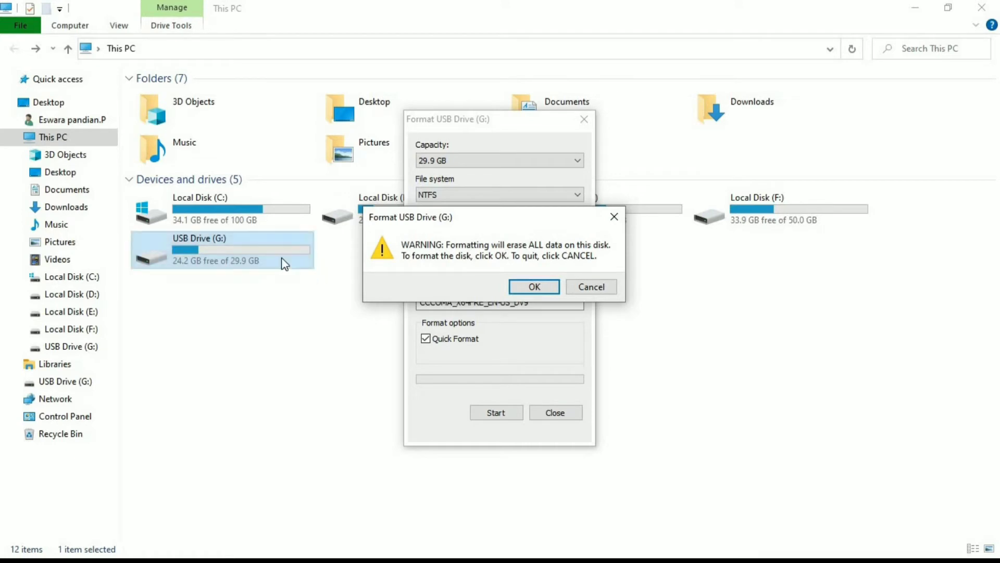
{"action": "left_click", "coordinate": [545, 284]}
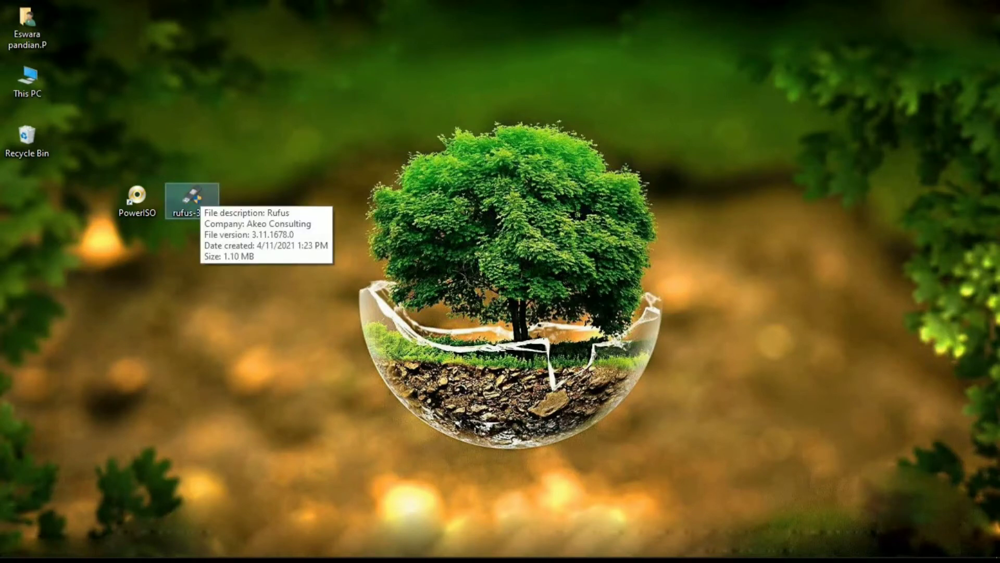
Launch Rufus 3.11 from the desktop and choose the 32 GB USB drive (G:) as the device.
{"action": "double_click", "coordinate": [200, 192]}
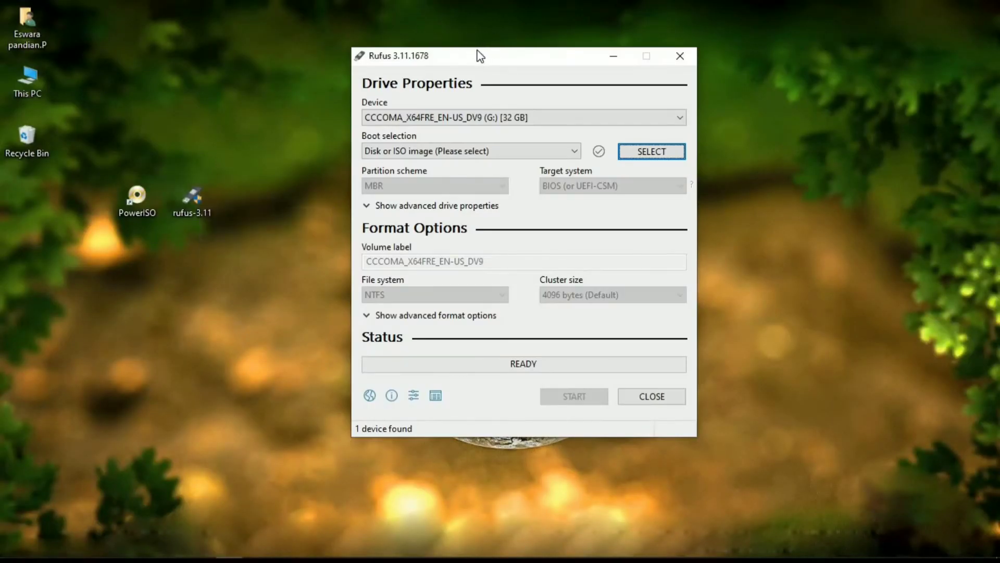
{"action": "left_click_drag", "start_coordinate": [475, 58], "coordinate": [493, 53]}
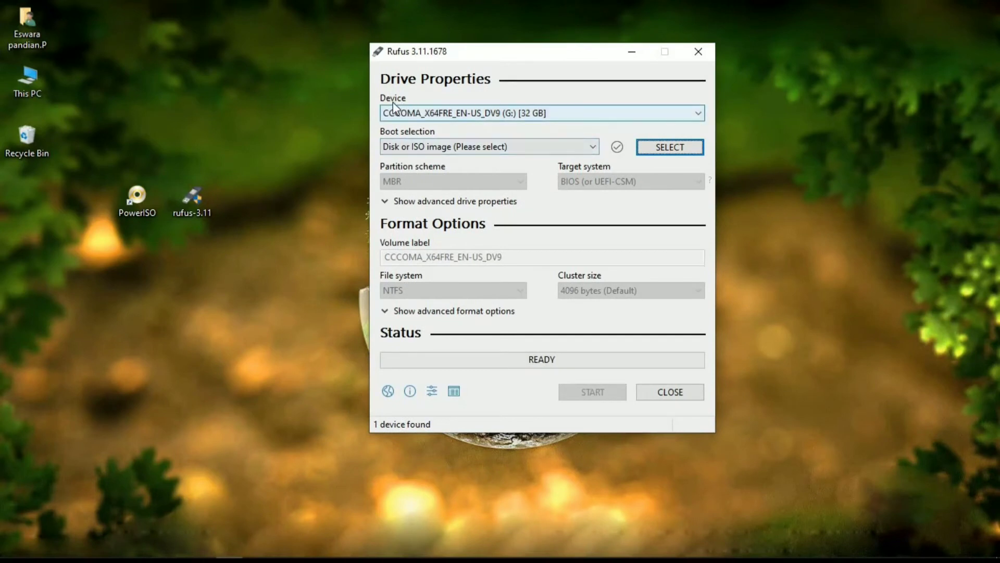
{"action": "left_click", "coordinate": [592, 111]}
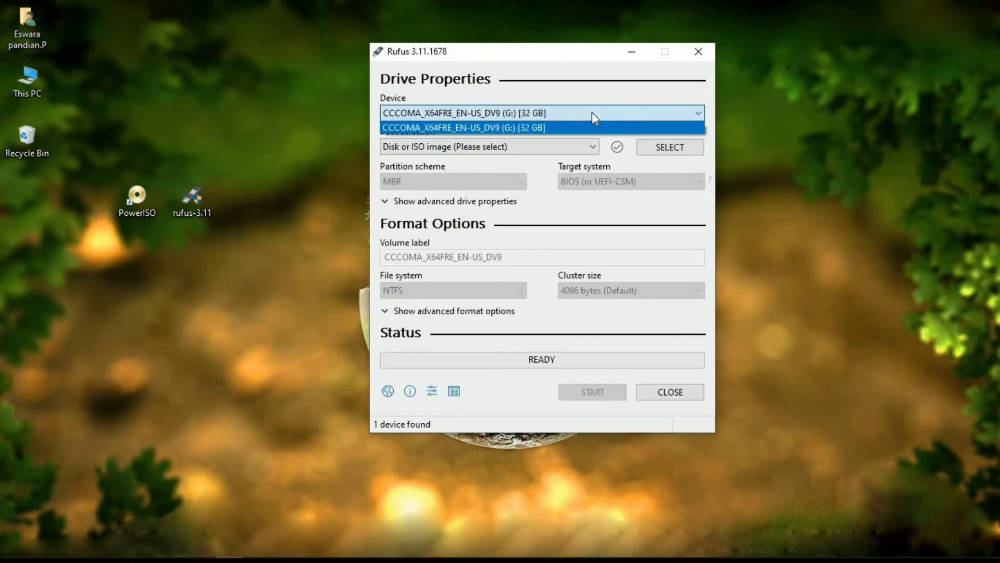
{"action": "left_click", "coordinate": [568, 130]}
{"action": "left_click", "coordinate": [555, 111]}
{"action": "left_click", "coordinate": [522, 127]}
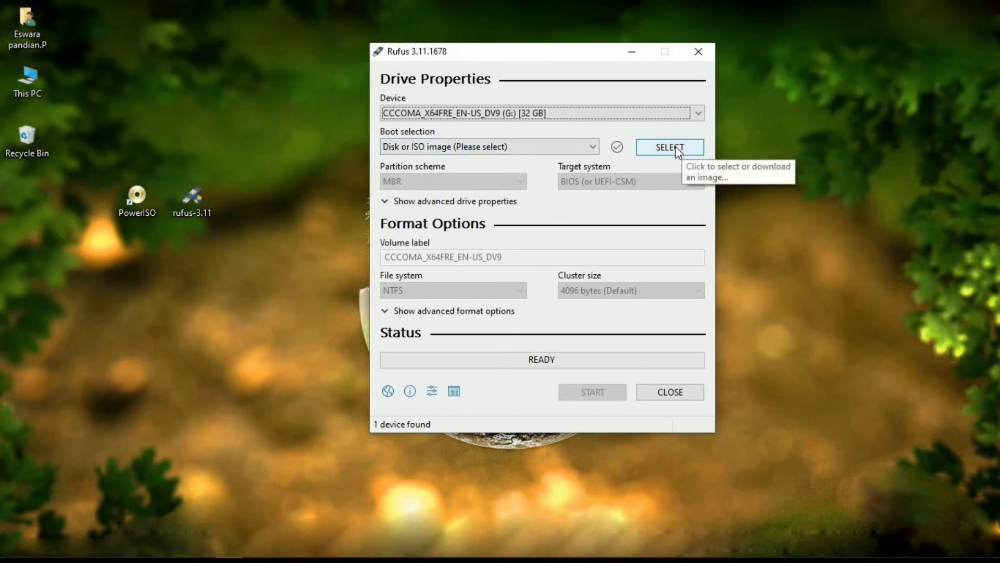
Load the Win10_20H2_English_x64 ISO from the Downloads folder as the boot selection.
{"action": "left_click", "coordinate": [660, 150]}
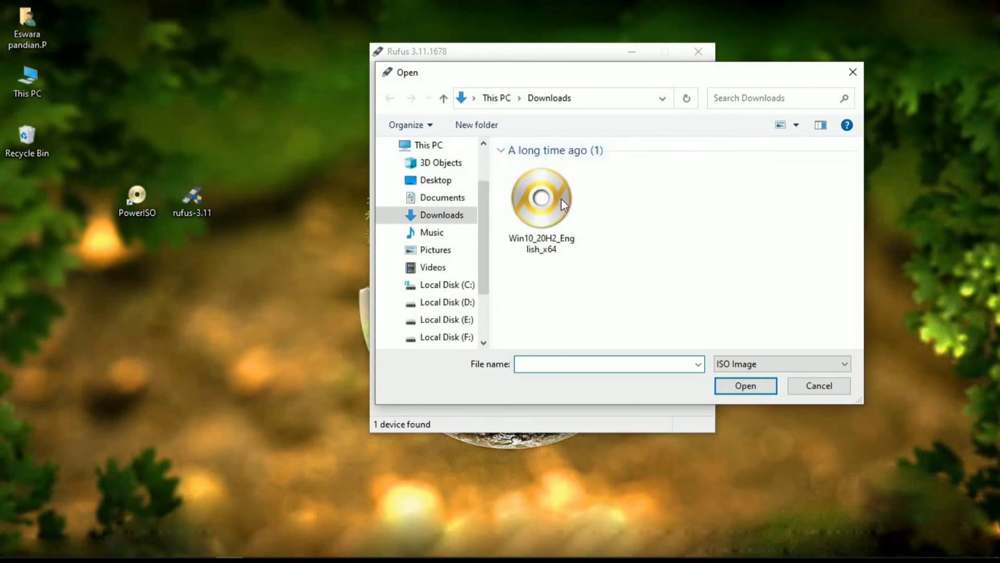
{"action": "left_click_drag", "start_coordinate": [541, 208], "coordinate": [559, 223]}
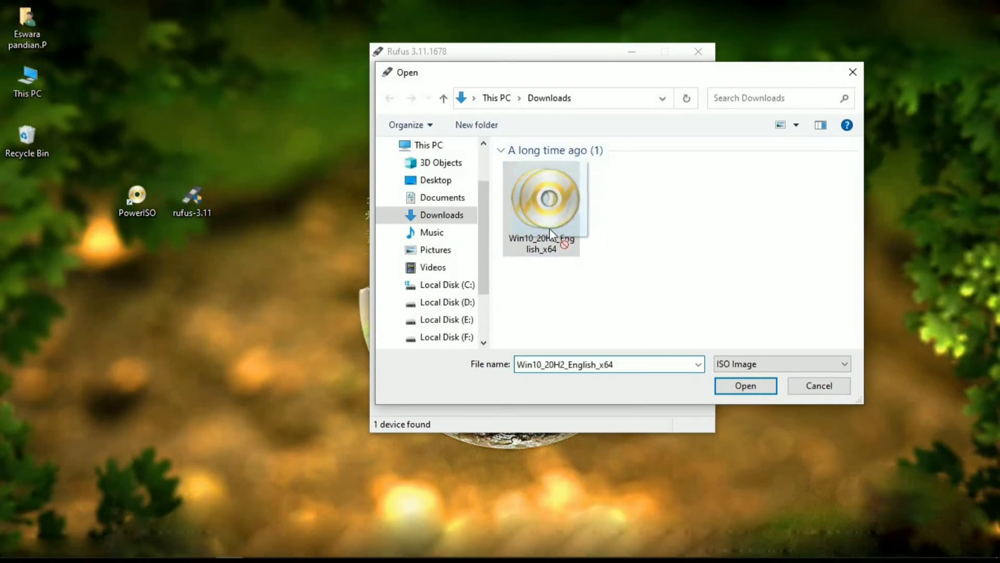
{"action": "left_click", "coordinate": [754, 389]}
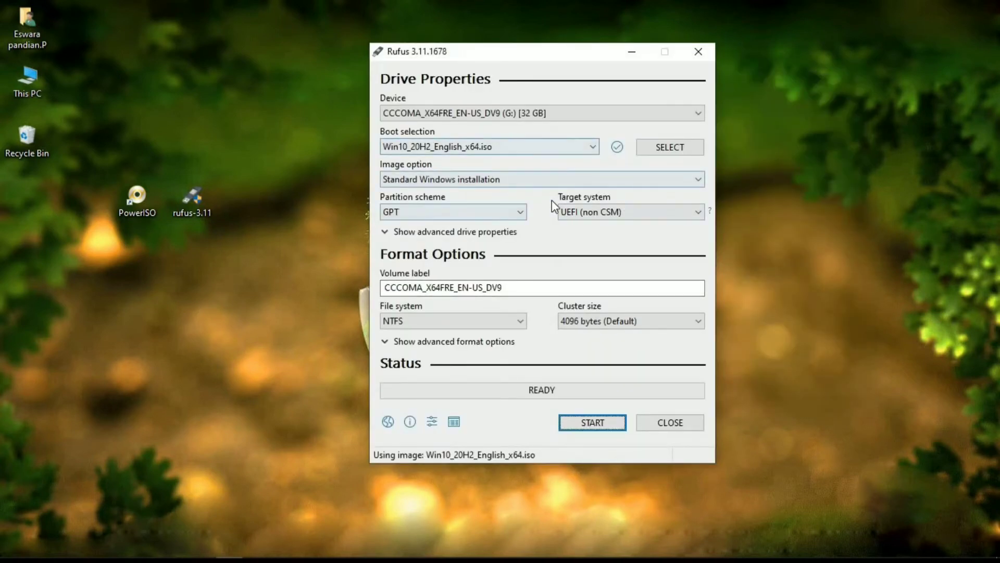
Write the Windows ISO to the 32 GB USB drive, accepting the erasure of its data, dismiss the Secure Boot notice and close Rufus.
{"action": "left_click", "coordinate": [584, 433]}
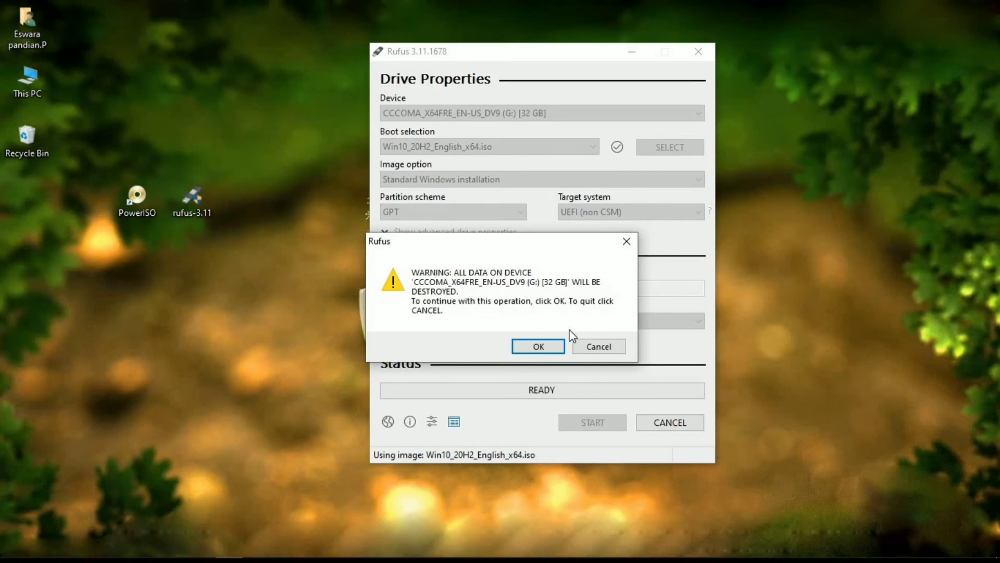
{"action": "left_click", "coordinate": [531, 346]}
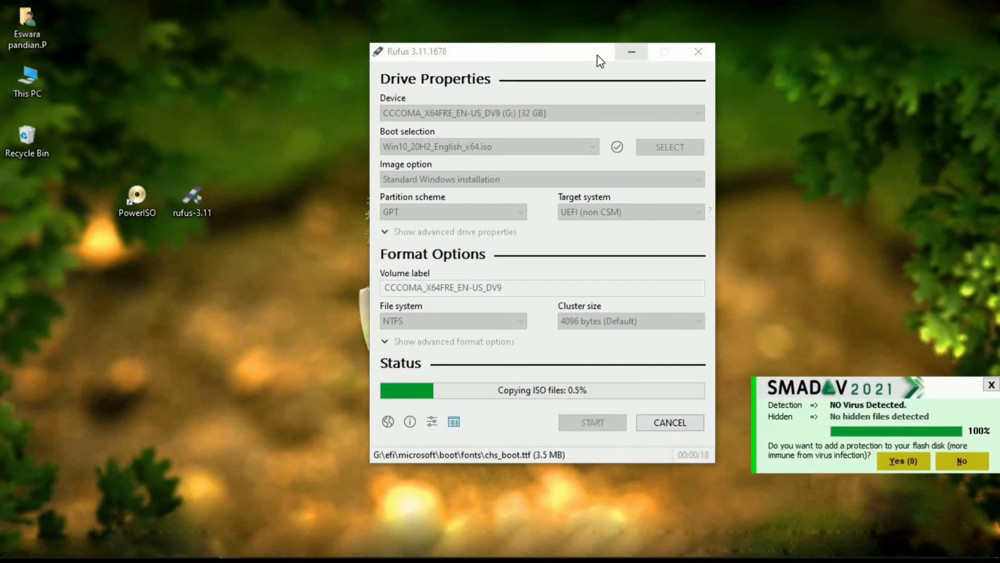
{"action": "mouse_move", "coordinate": [584, 53]}
{"action": "left_mouse_down"}
{"action": "mouse_move", "coordinate": [624, 58]}
{"action": "mouse_move", "coordinate": [588, 54]}
{"action": "left_mouse_up"}
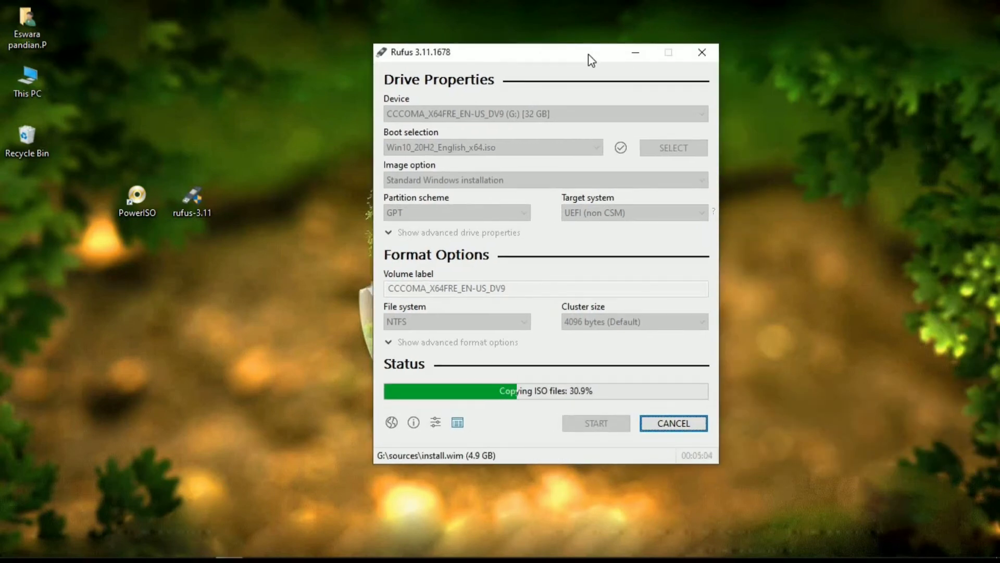
{"action": "left_click", "coordinate": [254, 461]}
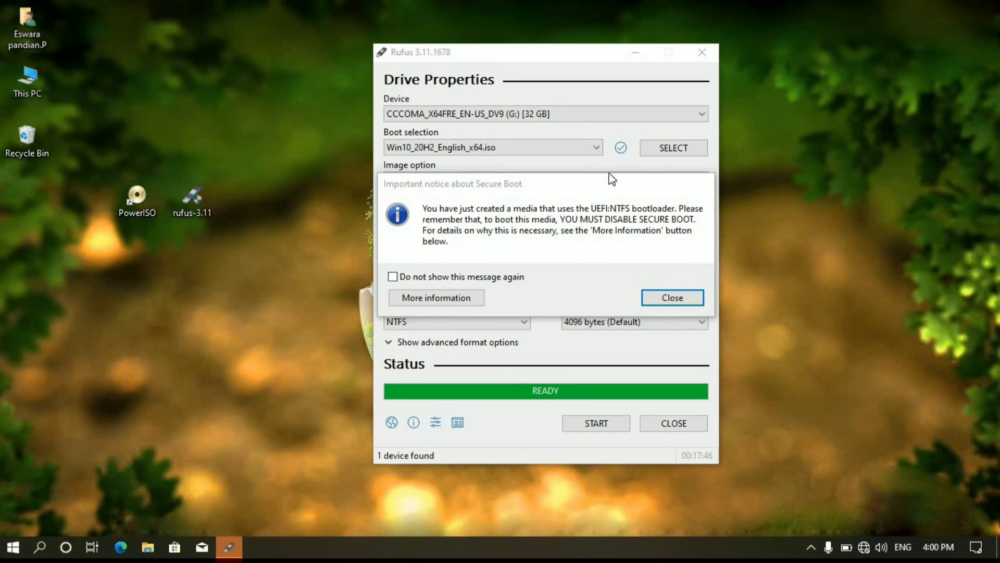
{"action": "left_click", "coordinate": [679, 298]}
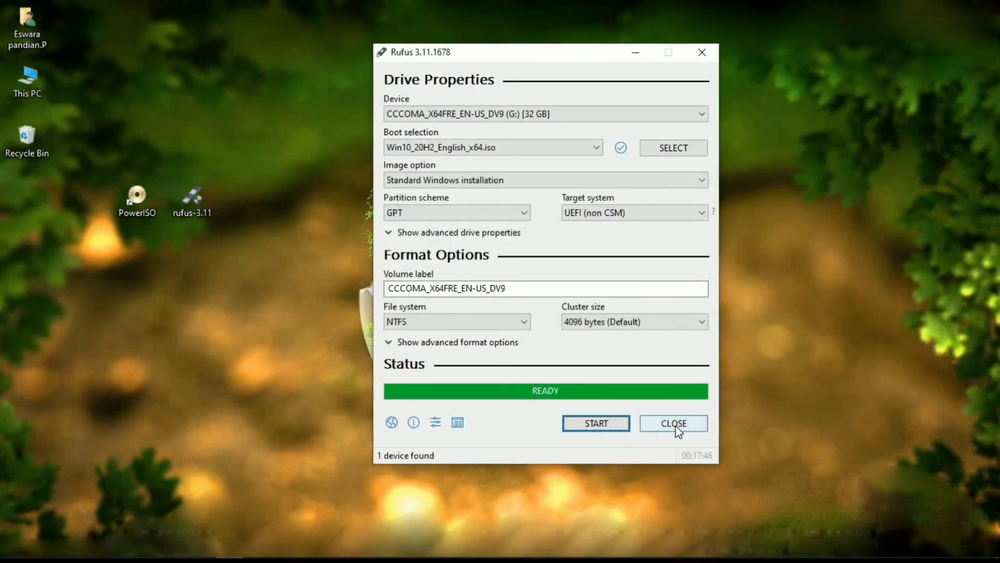
{"action": "left_click", "coordinate": [678, 425]}
Open This PC from the desktop, check the files written to CCCOMA_X64FRE_EN-US_DV9 (G:), and close the file window.
{"action": "double_click", "coordinate": [26, 78]}
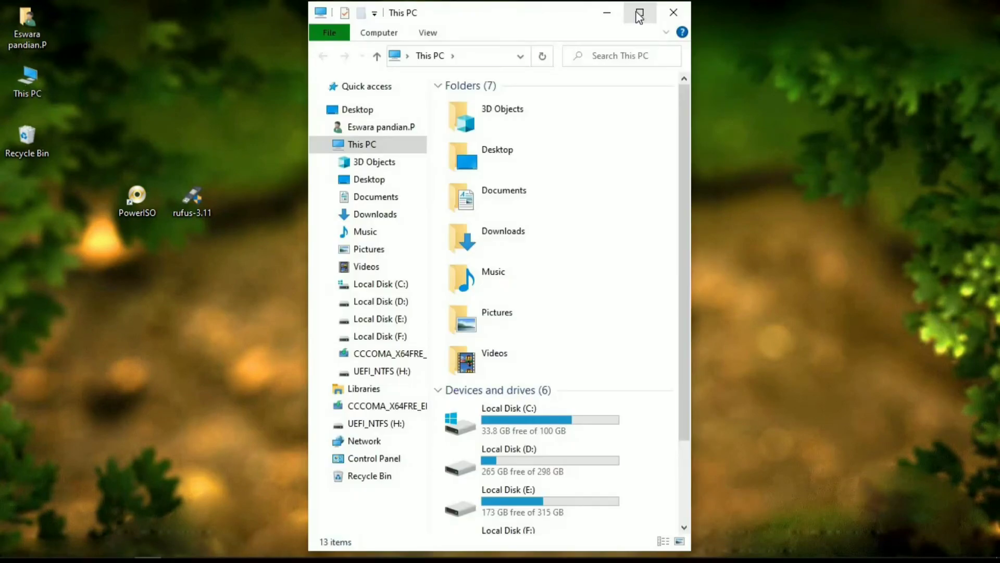
{"action": "left_click", "coordinate": [639, 11]}
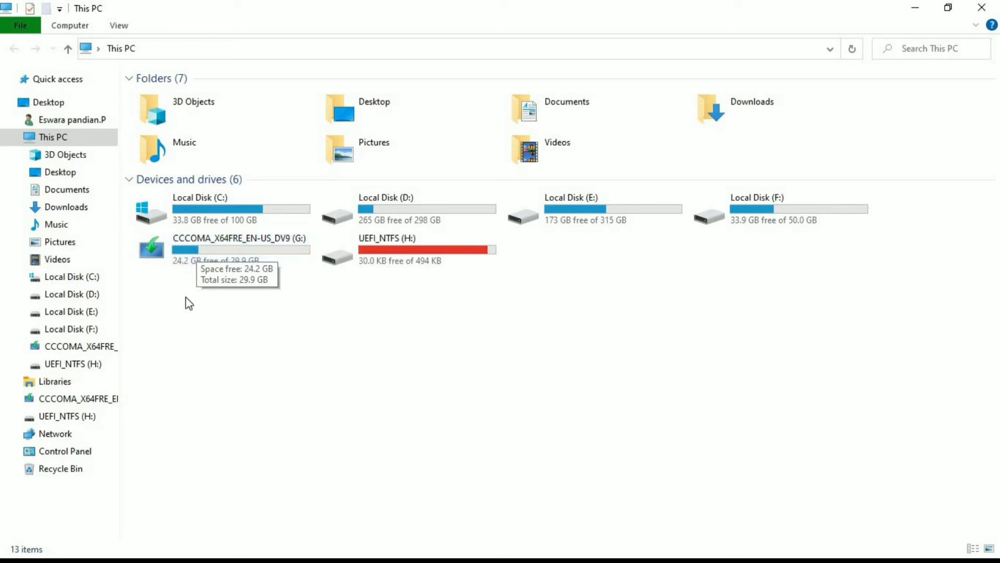
{"action": "left_click", "coordinate": [216, 256]}
{"action": "double_click", "coordinate": [215, 255]}
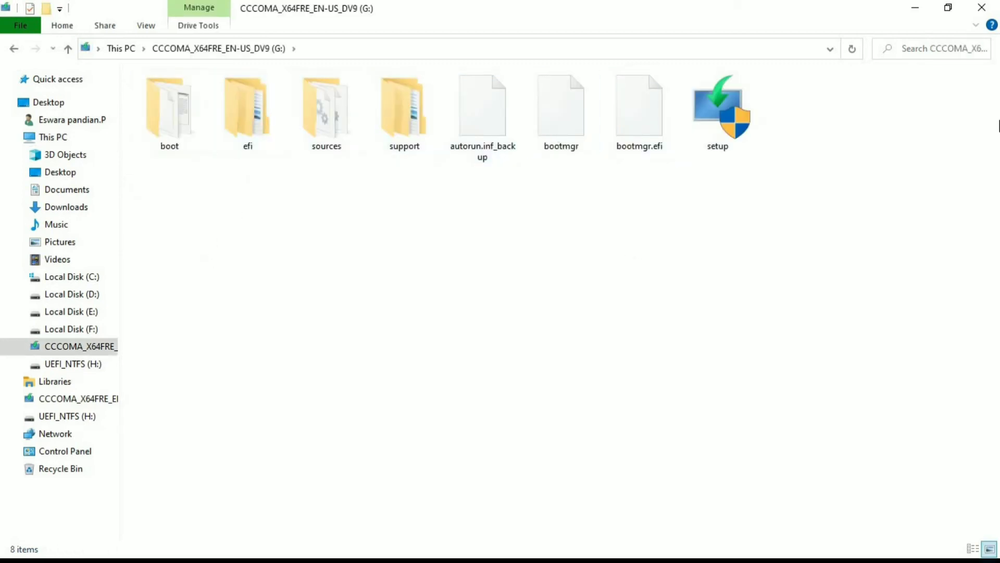
{"action": "left_click", "coordinate": [15, 49]}
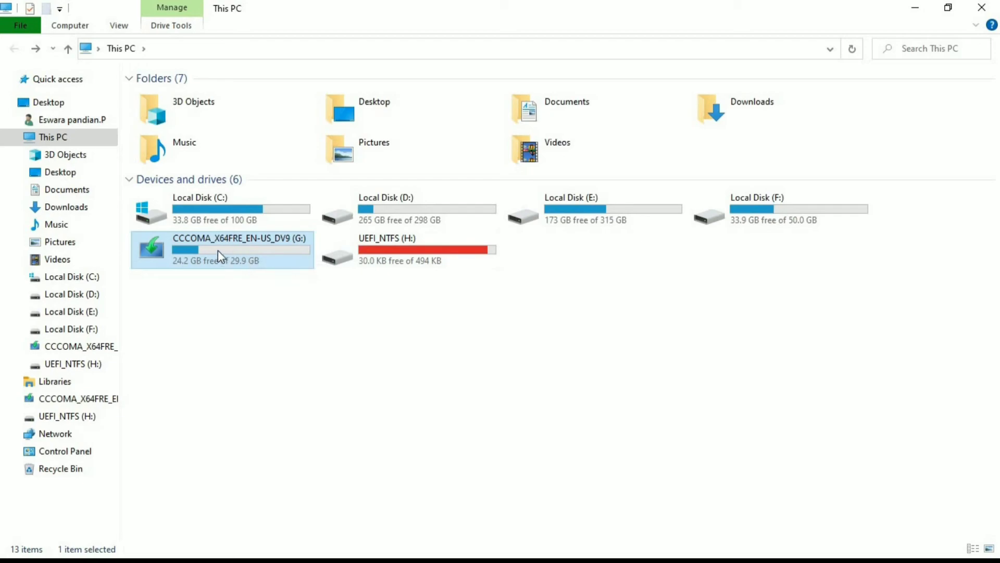
{"action": "left_click", "coordinate": [987, 7]}
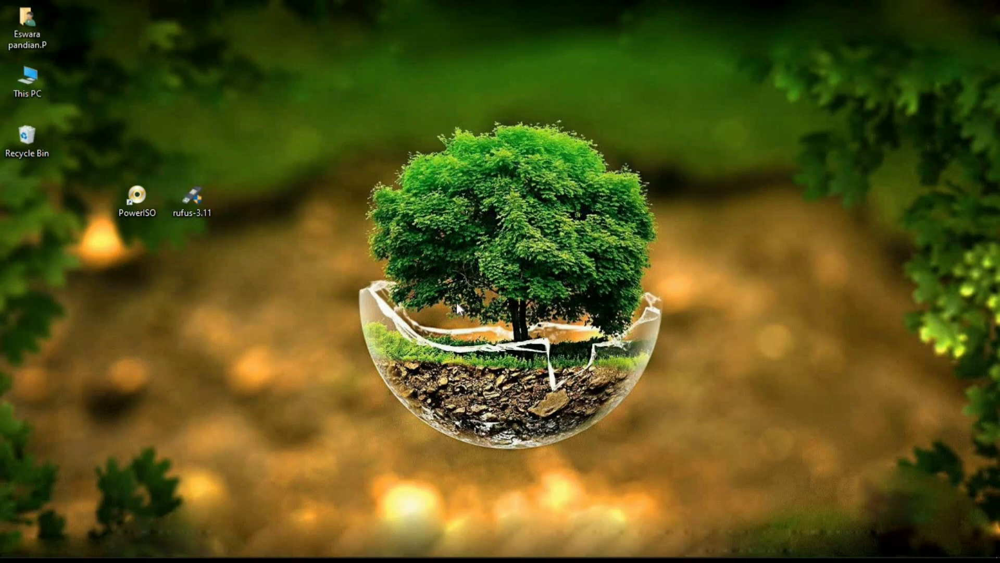
{"action": "left_click_drag", "start_coordinate": [396, 94], "coordinate": [594, 449]}
{"action": "left_click_drag", "start_coordinate": [366, 55], "coordinate": [660, 477]}
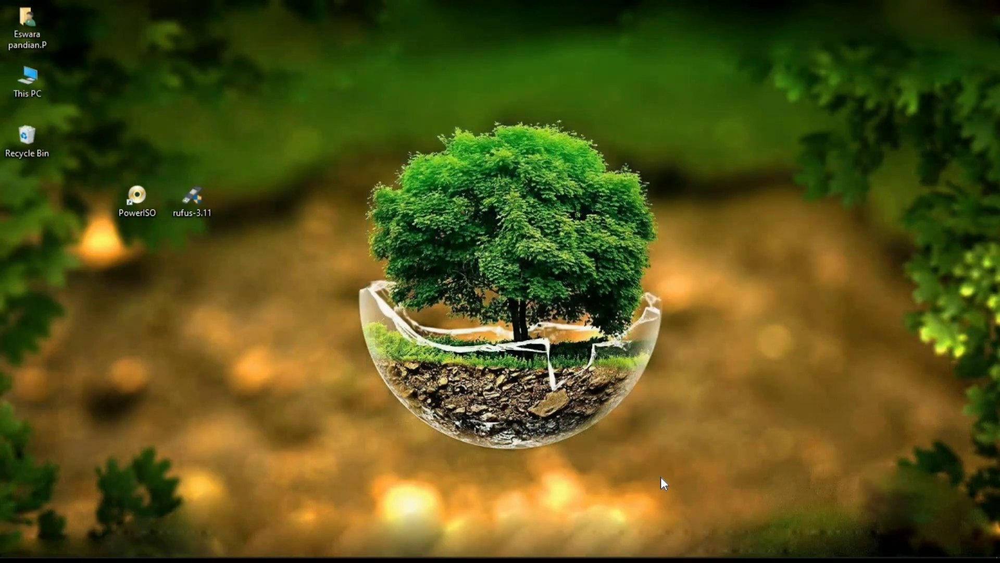